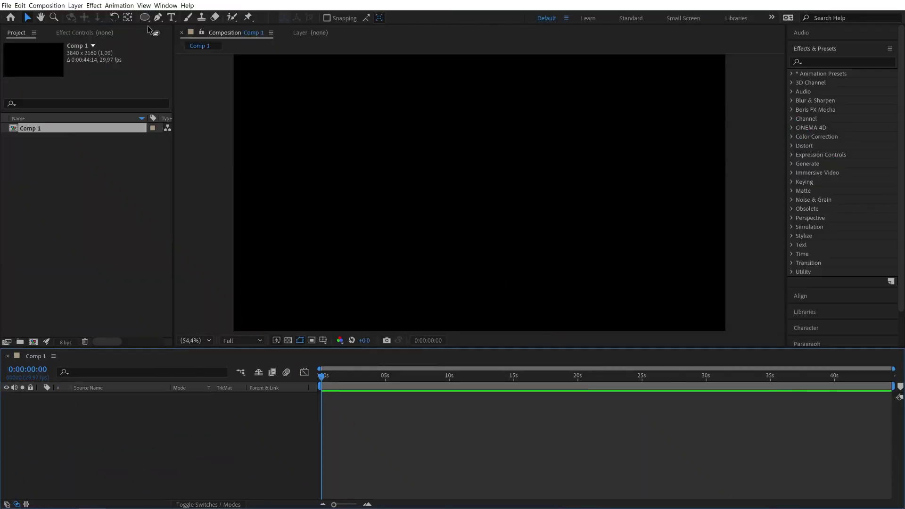
Draw a small white circle near the composition's upper-left corner and add a Repeater to its shape layer.
key("q")
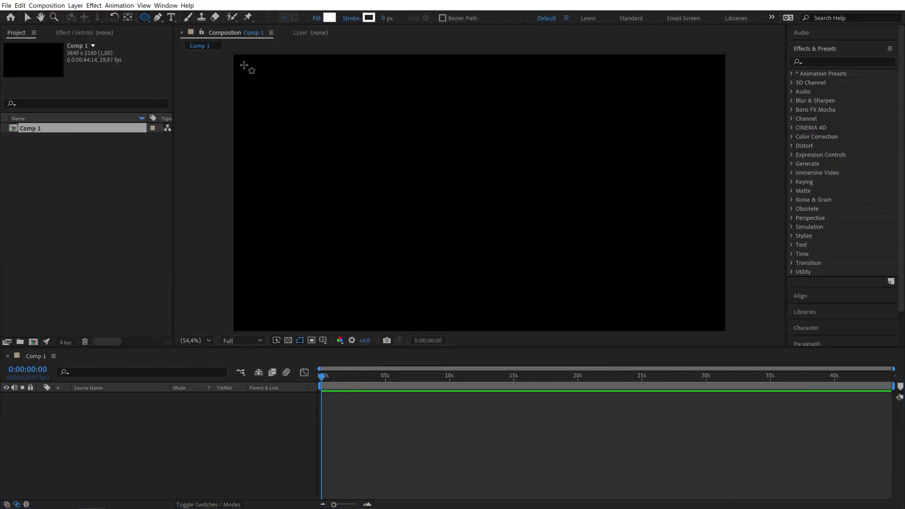
left_click(244, 65)
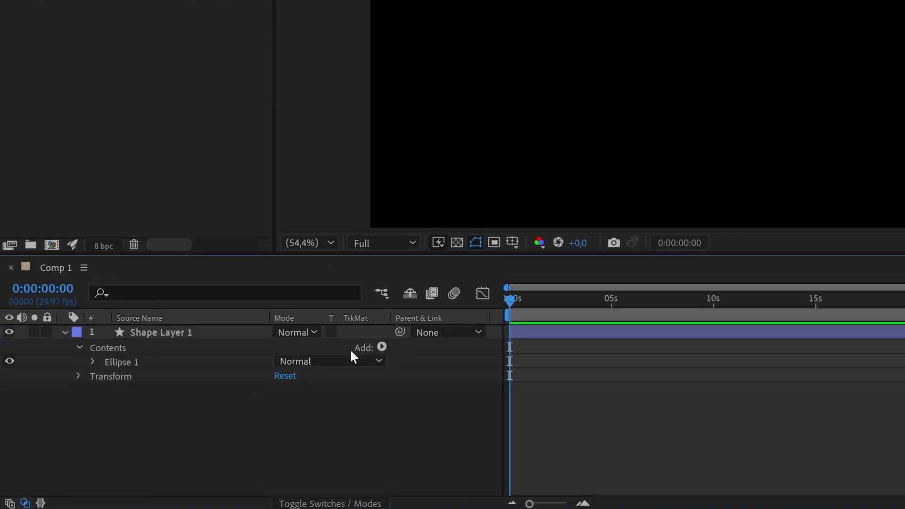
left_click(381, 347)
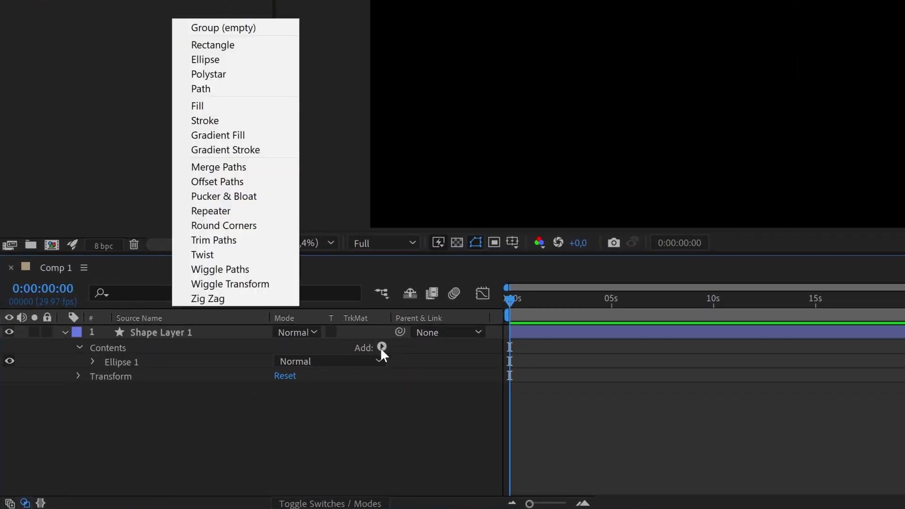
left_click(236, 212)
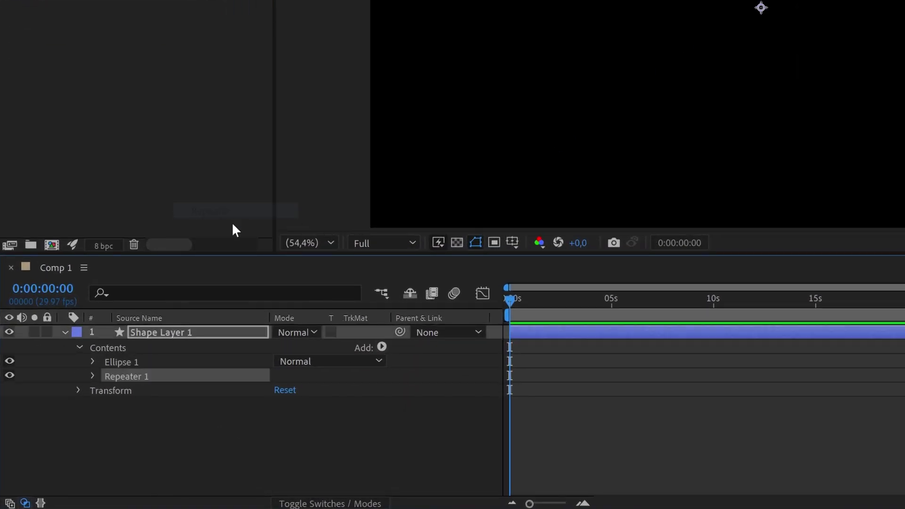
Set the first repeater to 35 copies with a horizontal position offset of 107.1 so the dots span the frame width.
left_click(93, 376)
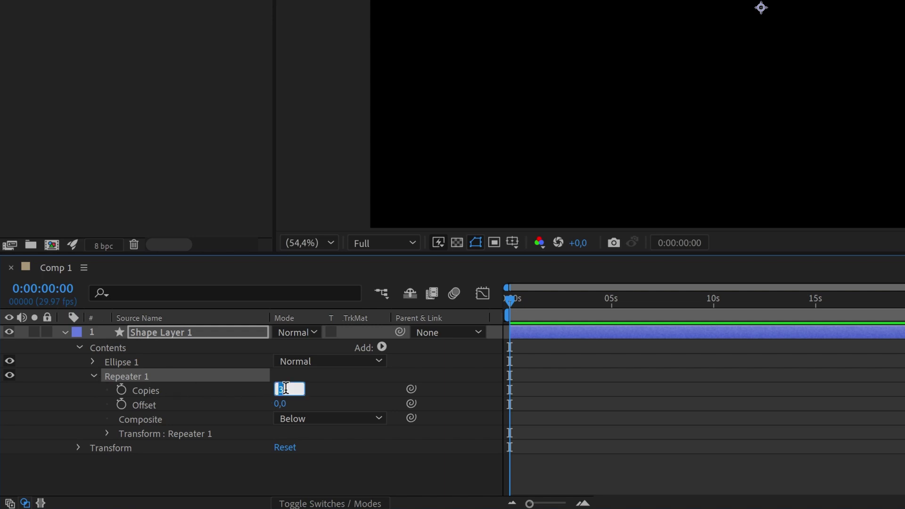
type("35")
key("Return")
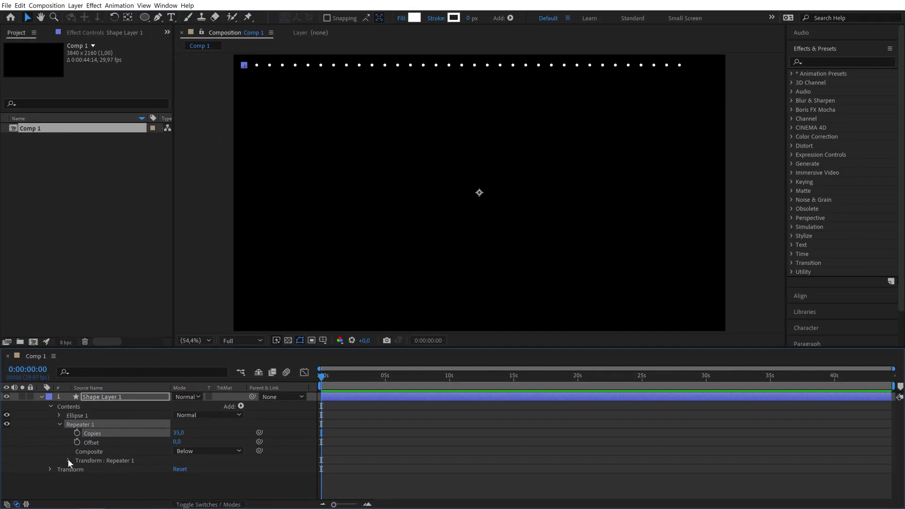
left_click(107, 434)
left_click_drag(178, 459, 208, 457)
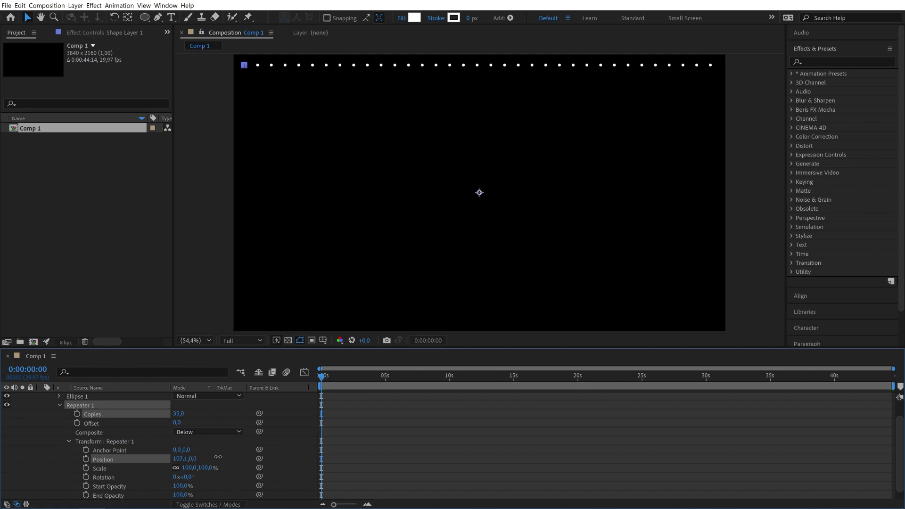
Add a second Repeater to the shape layer and set its position offset to 0 horizontally and 100 vertically.
scroll(366, 436, "up", 1)
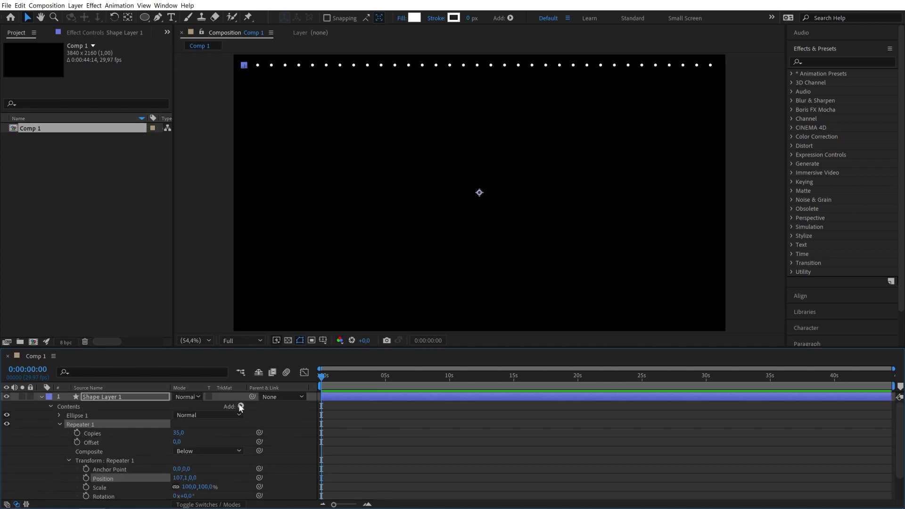
left_click(240, 406)
left_click(133, 320)
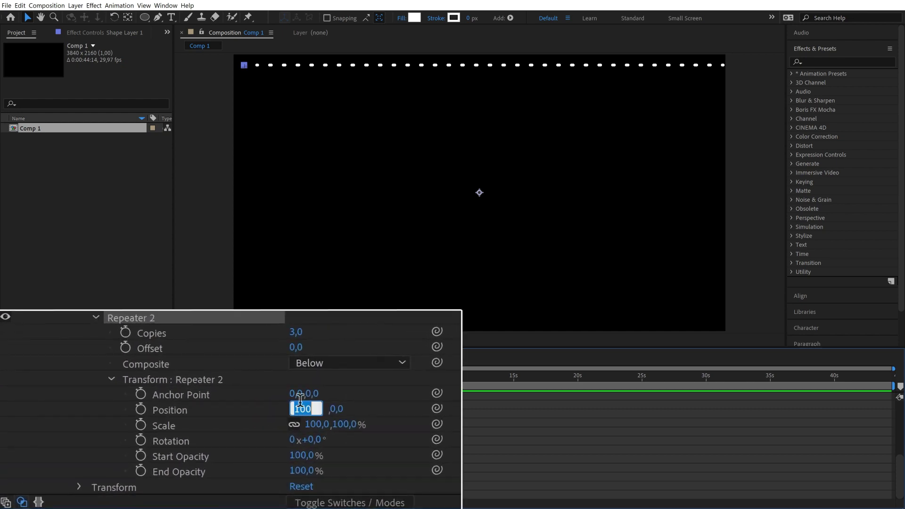
left_click(177, 451)
left_click(313, 408)
type("100")
key("Return")
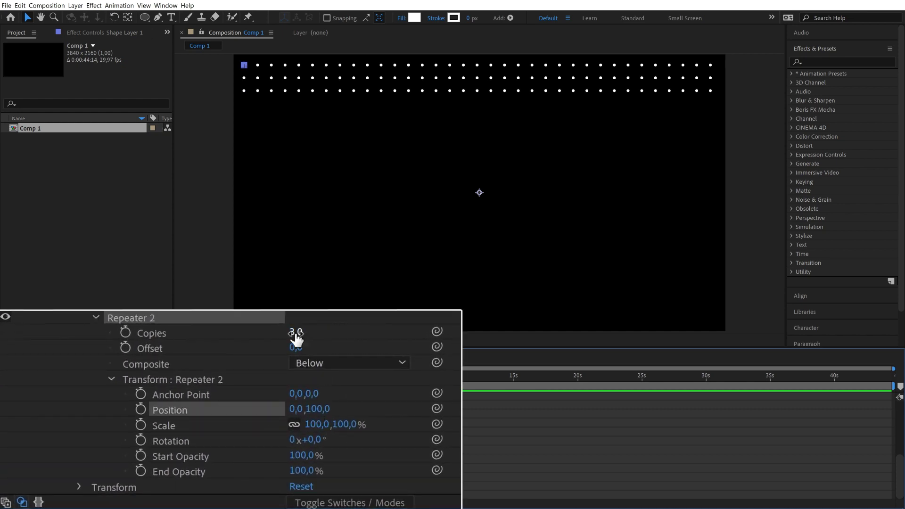
Set the second repeater to 20 copies and slightly increase its vertical offset so the dot rows fill the frame height.
left_click(296, 333)
type("20")
key("Return")
left_click_drag(313, 408, 319, 408)
scroll(318, 408, "up", 5)
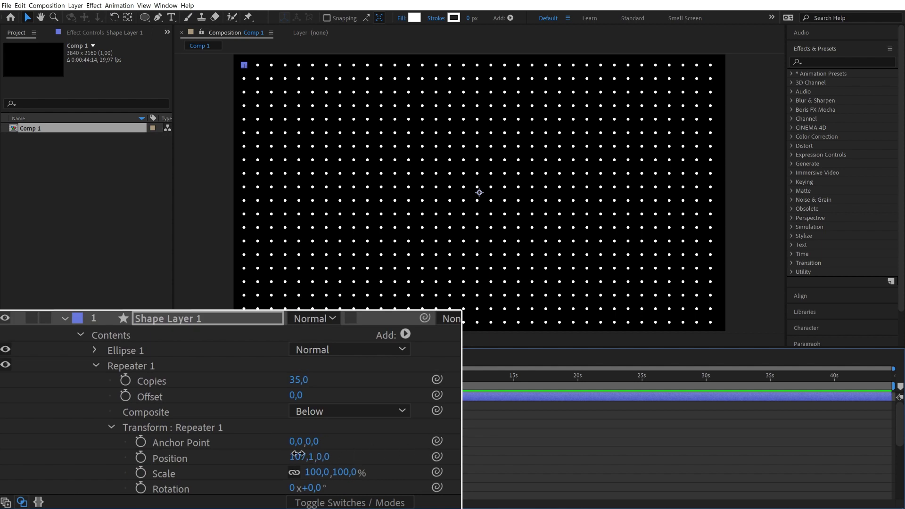
Collapse the shape layer and create a white solid at the composition size of 3840 × 2160 px.
left_click(40, 397)
left_click(264, 452)
right_click(265, 451)
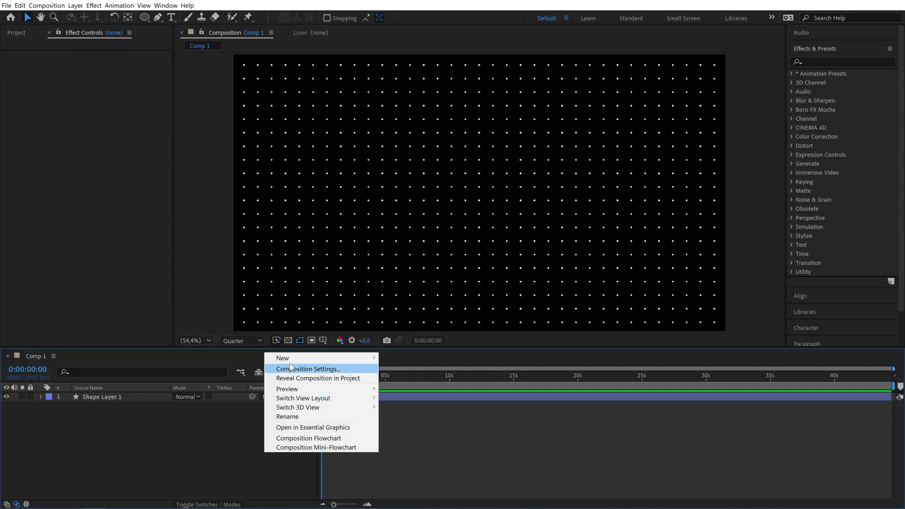
mouse_move(285, 358)
left_click(410, 377)
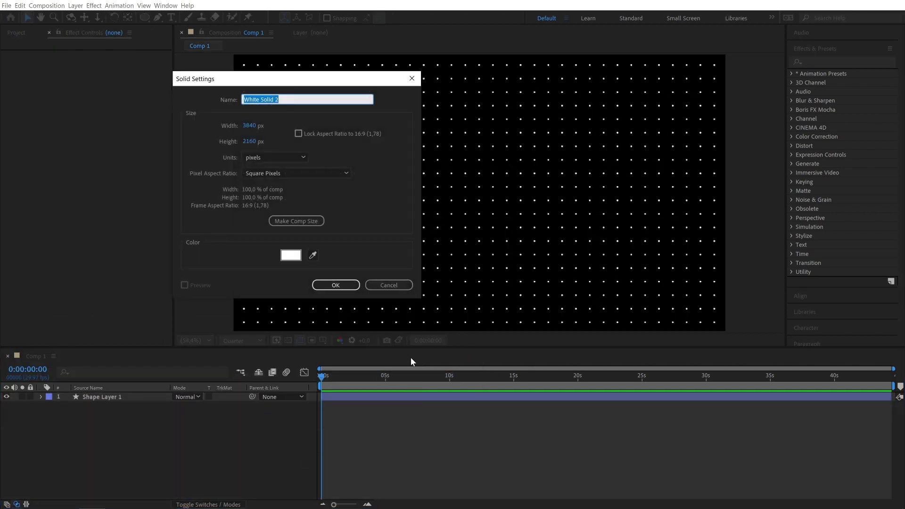
left_click(336, 285)
Find the Fractal Noise effect and apply it to the white solid.
left_click(811, 62)
type("fracta")
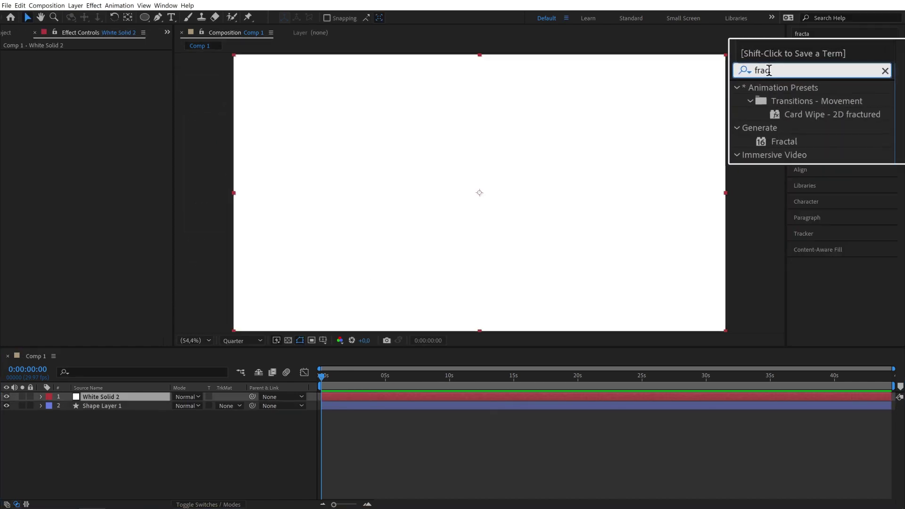
left_click_drag(806, 150, 441, 400)
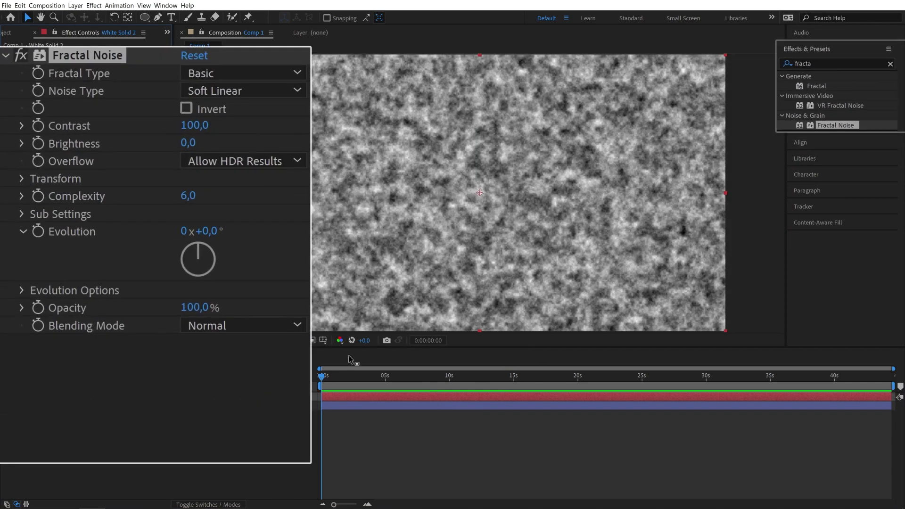
Set the Fractal Noise scale to 6000 and its contrast to 200.
left_click(21, 176)
left_click(204, 236)
type("6")
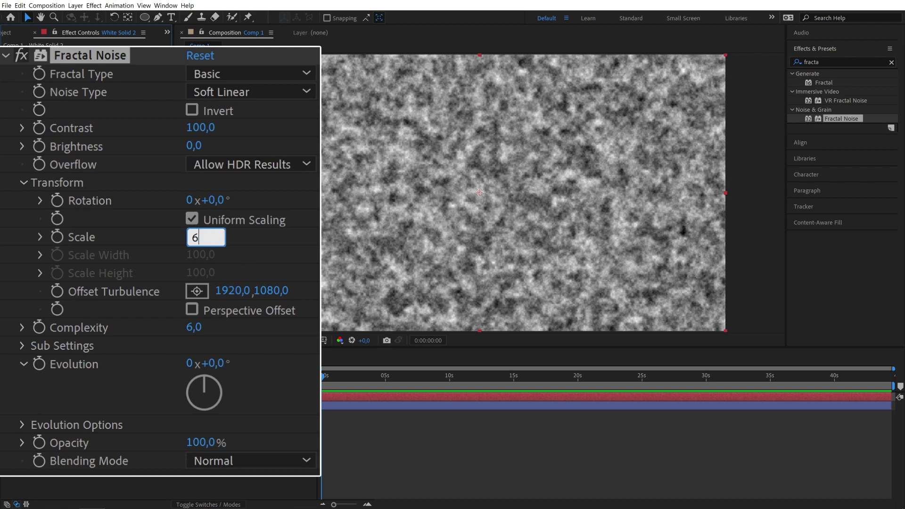
type("000")
key("Return")
left_click(200, 128)
type("200")
key("Return")
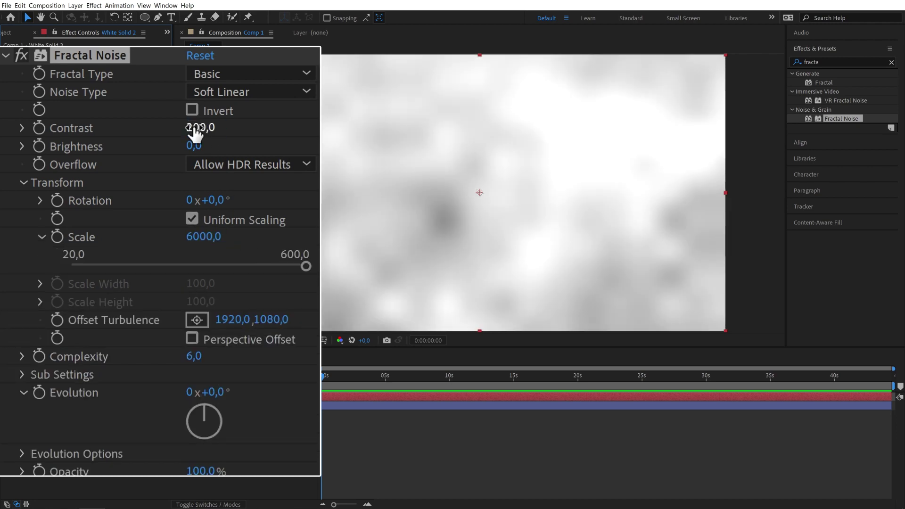
Keyframe the noise Evolution from 0 at the composition's start to 10 revolutions at 0:00:44:13.
left_click(39, 392)
left_click_drag(340, 376, 814, 386)
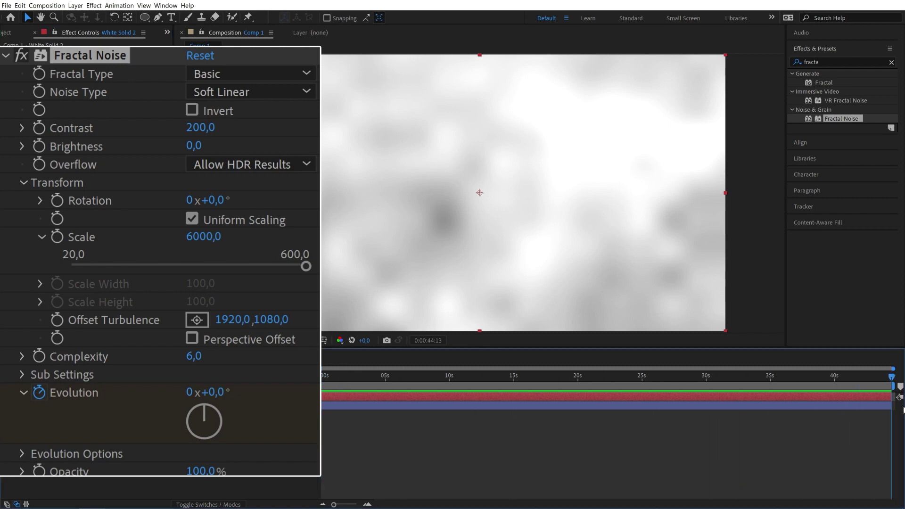
left_click(188, 393)
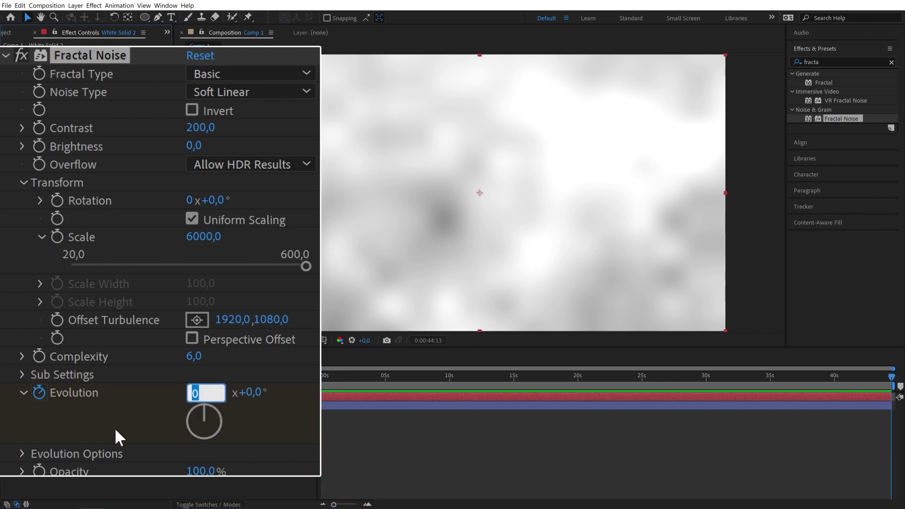
type("10")
key("Return")
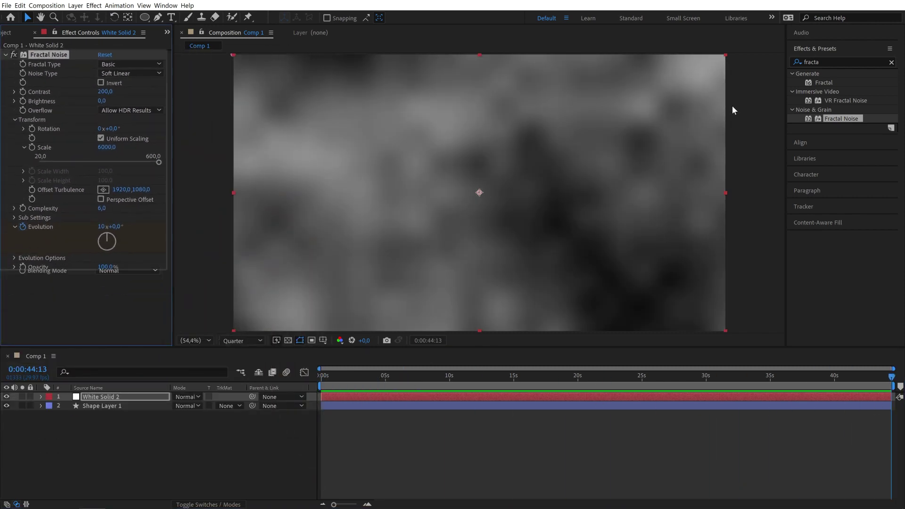
Find the Stylize Mosaic effect and apply it to the white solid.
left_click(764, 64)
type("mosaic")
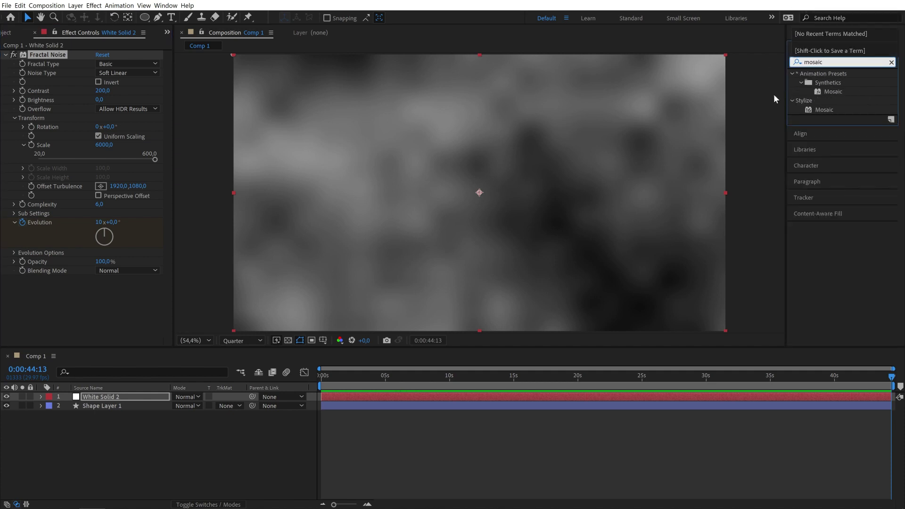
left_click_drag(824, 109, 414, 395)
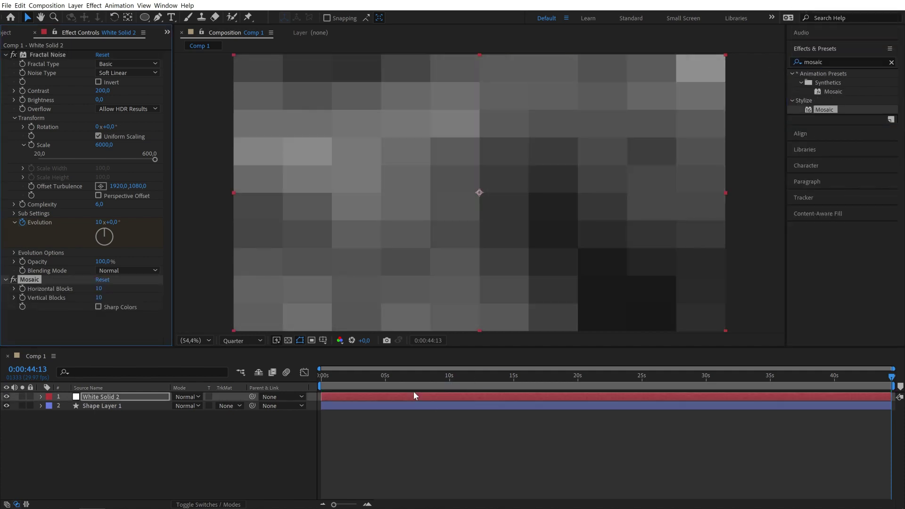
Set the Mosaic effect to 35 horizontal blocks and 20 vertical blocks.
left_click(100, 288)
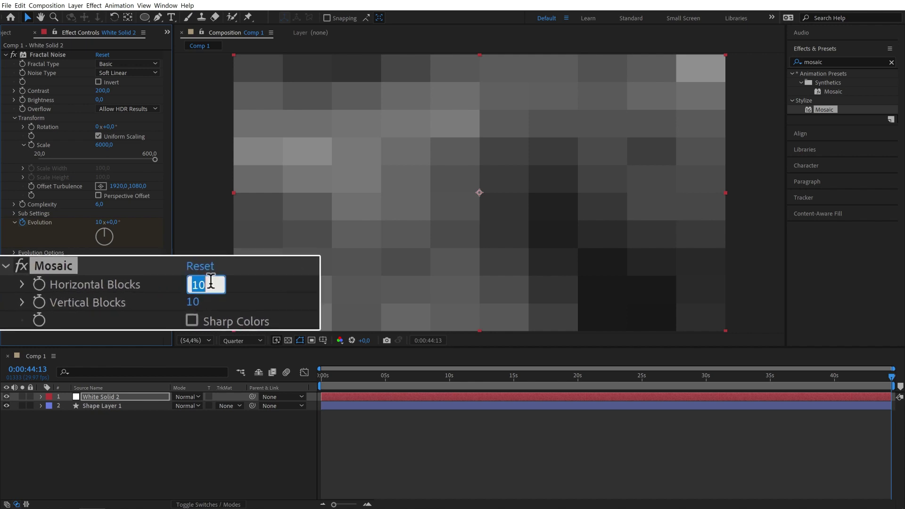
type("35")
key("Return")
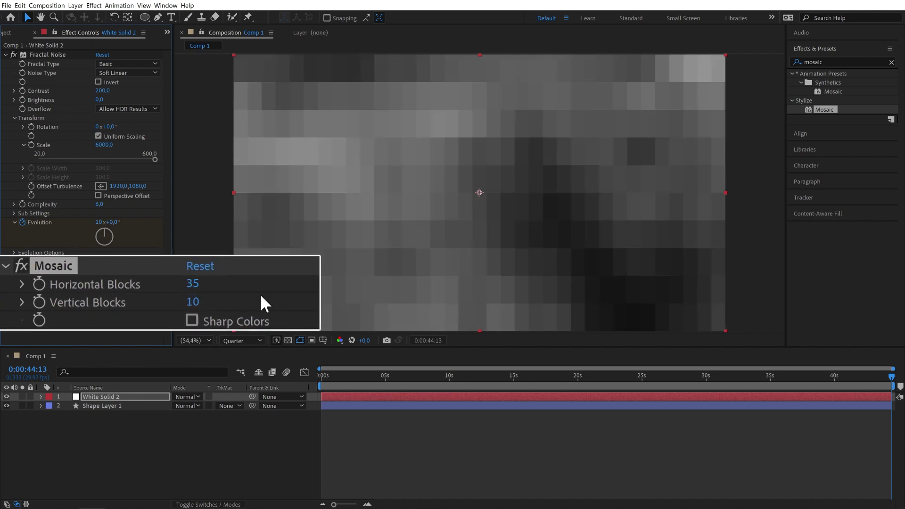
left_click(198, 302)
type("20")
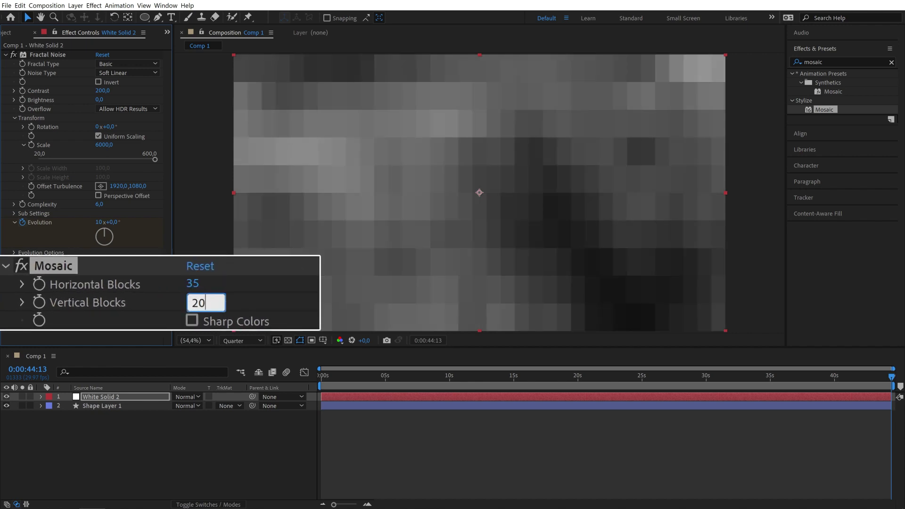
key("Return")
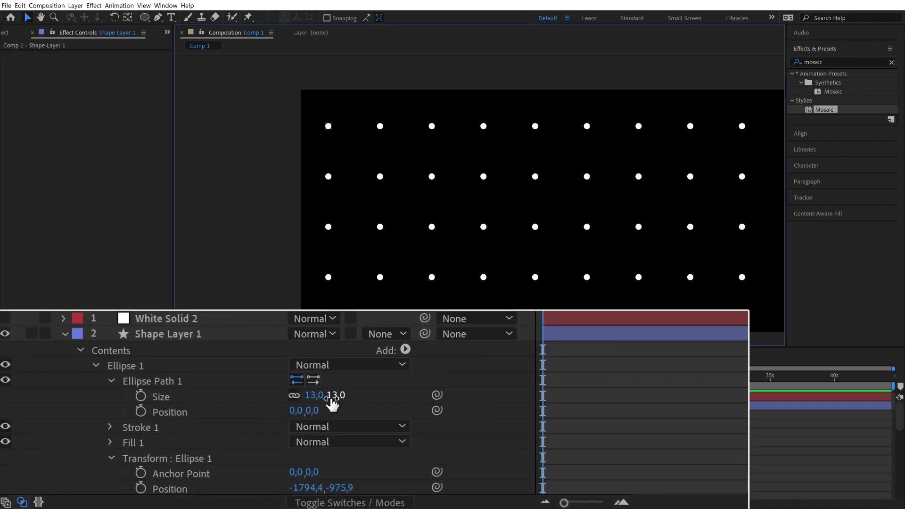
Reduce the ellipse path's size to 12.1 and add a first keyframe to its Position at the composition's start.
left_click_drag(195, 442, 194, 442)
left_click_drag(326, 395, 320, 394)
left_click(141, 411)
key("space")
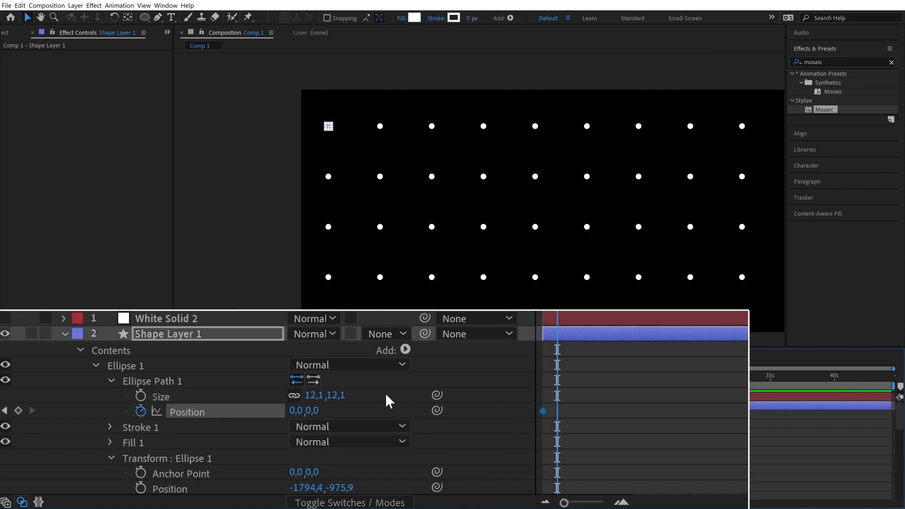
Add ellipse path Position keyframes at 1 and 2 seconds and adjust the vertical movement, using 0, 35.8 at 2 seconds.
left_click_drag(316, 424, 579, 319)
key("shift+Page_Down")
key("Home")
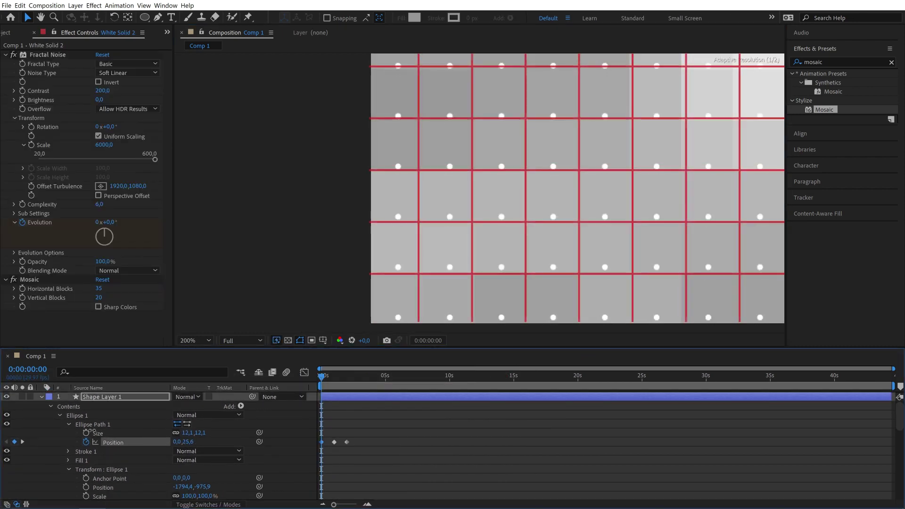
left_click(142, 442)
key("k")
key("k")
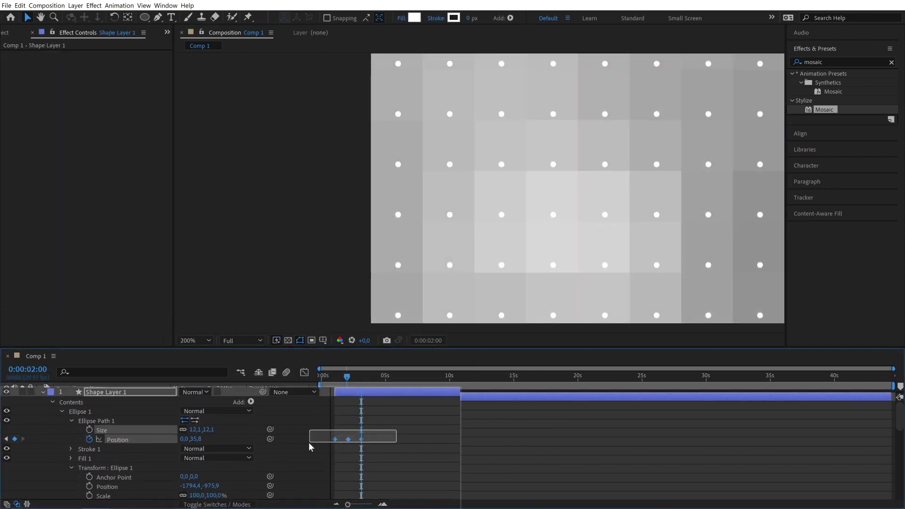
Apply Easy Ease to the ellipse path's Position keyframes and loop them with the expression loopOut().
key("F9")
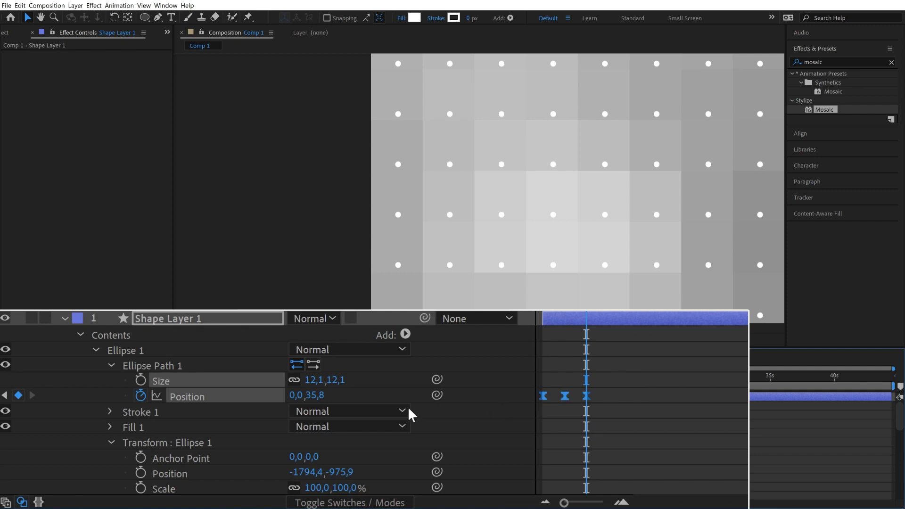
left_click(142, 395, "alt")
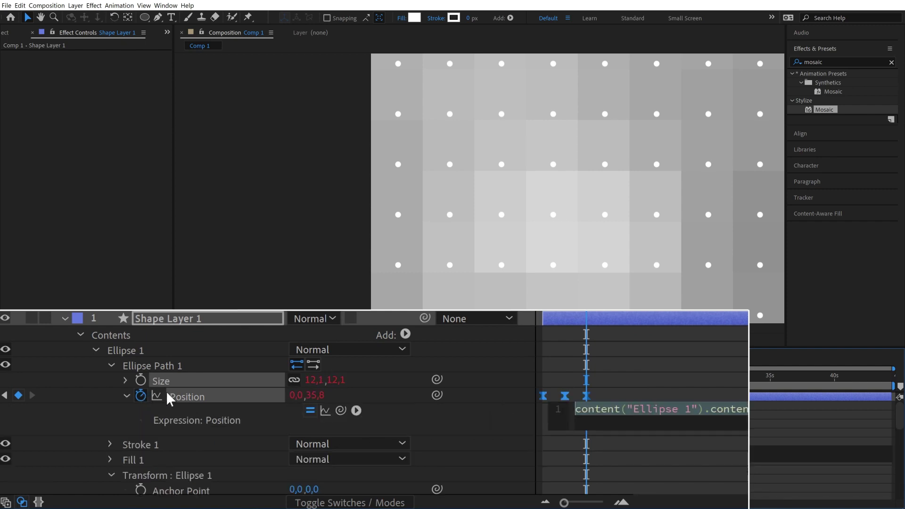
type("loo")
key("Down")
key("Down")
key("Down")
key("Return")
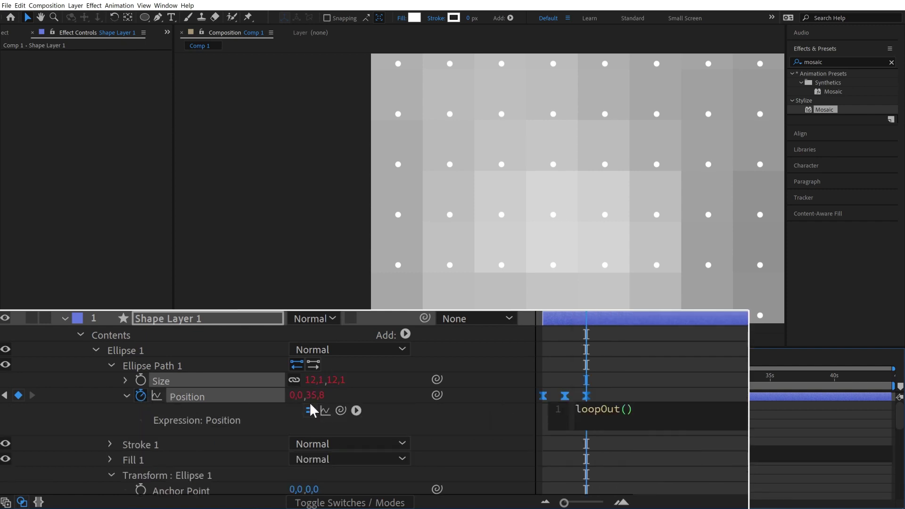
left_click(671, 381)
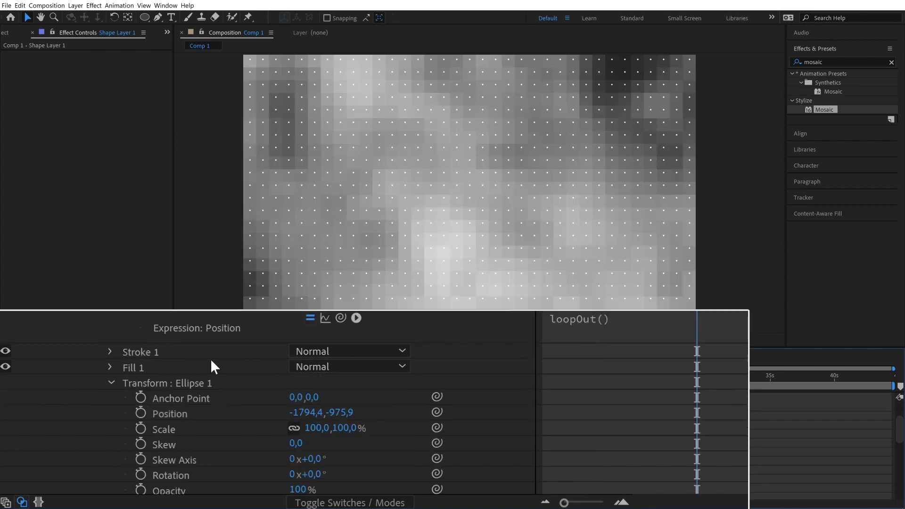
Add three evenly spaced white Color keyframes to the ellipse's Fill 1, beginning at the composition's start.
left_click(110, 367)
key("Home")
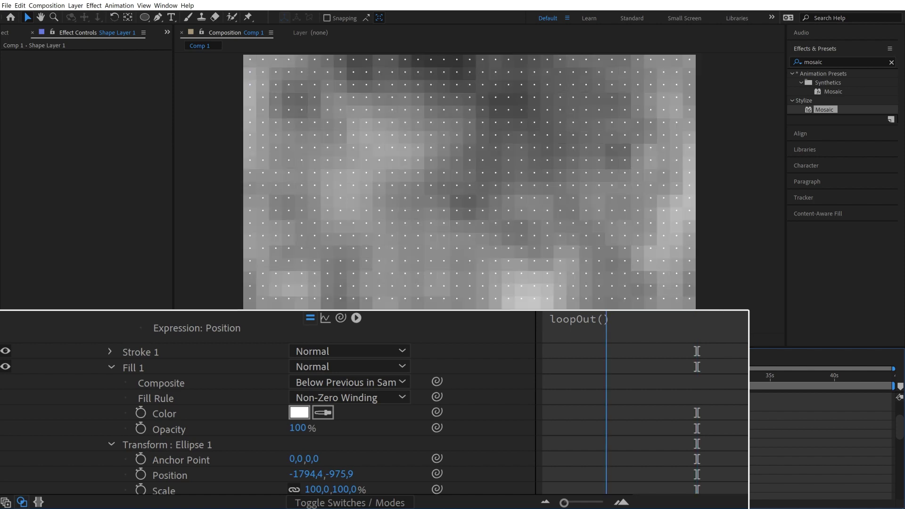
left_click(141, 414)
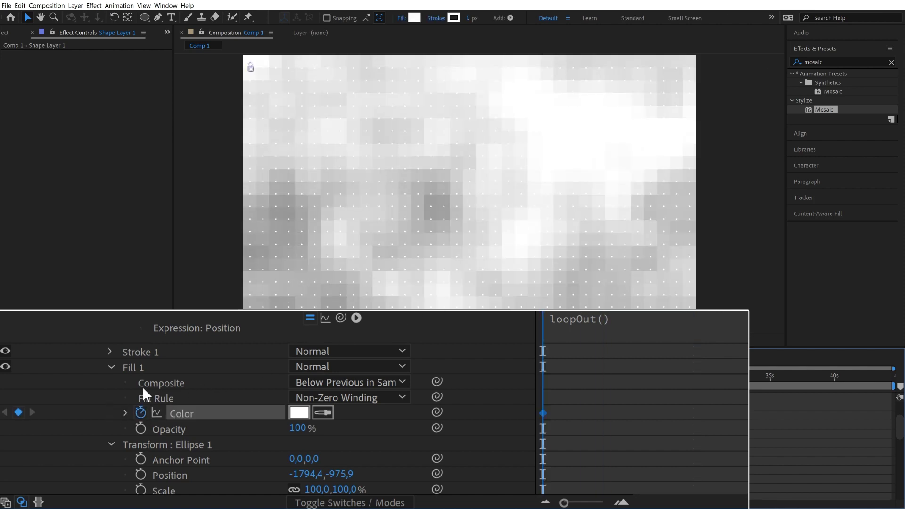
key("space")
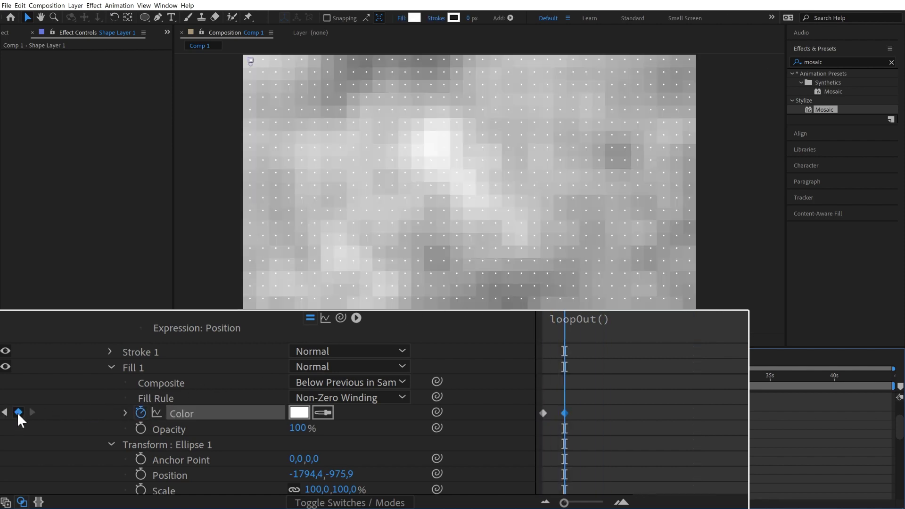
key("shift+Page_Down")
left_click(18, 412)
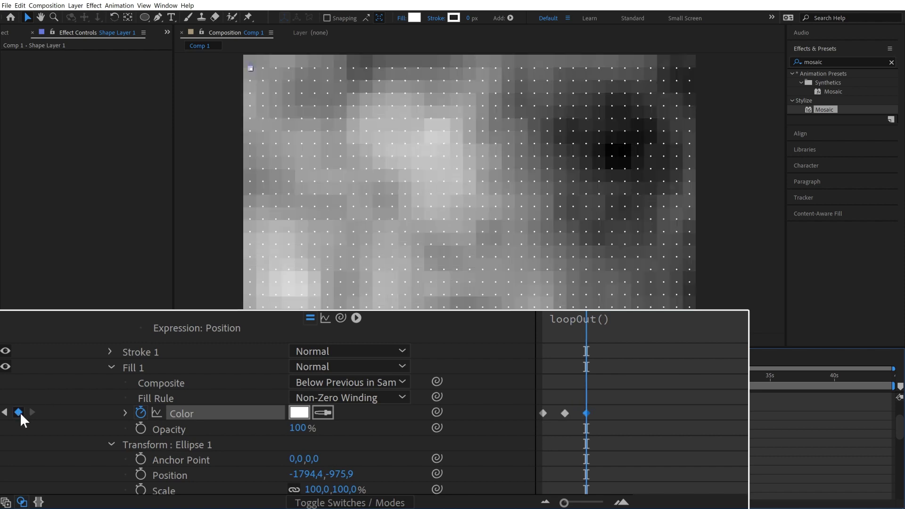
Change the middle Color keyframe of Fill 1 to red.
scroll(678, 399, "up", 2)
scroll(670, 400, "down", 2)
left_click(5, 412)
left_click(299, 413)
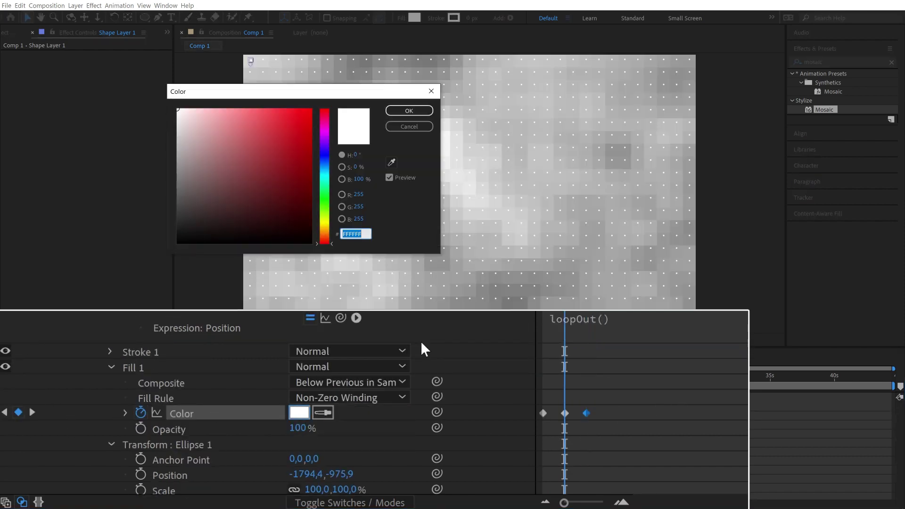
left_click(308, 125)
left_click(409, 110)
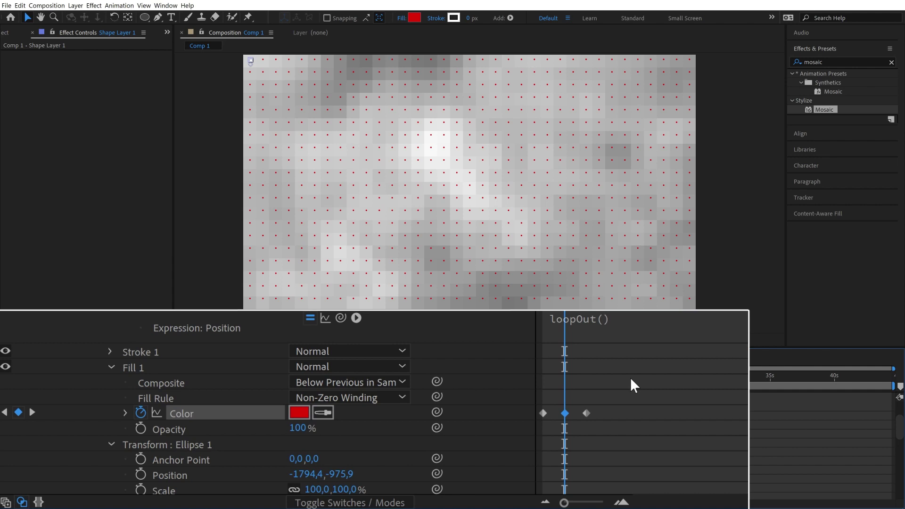
Apply Easy Ease to all Fill 1 Color keyframes and loop them with the expression loopOut().
left_click_drag(631, 378, 540, 419)
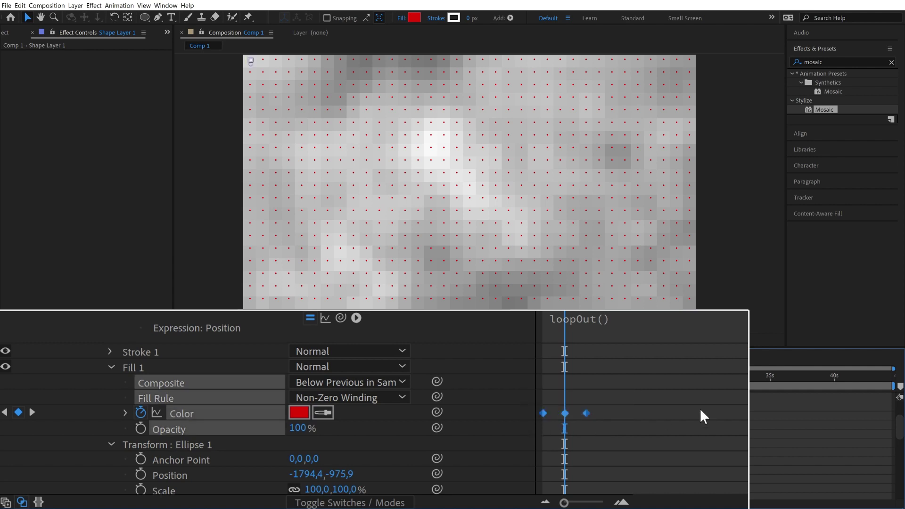
left_click(141, 412, "alt")
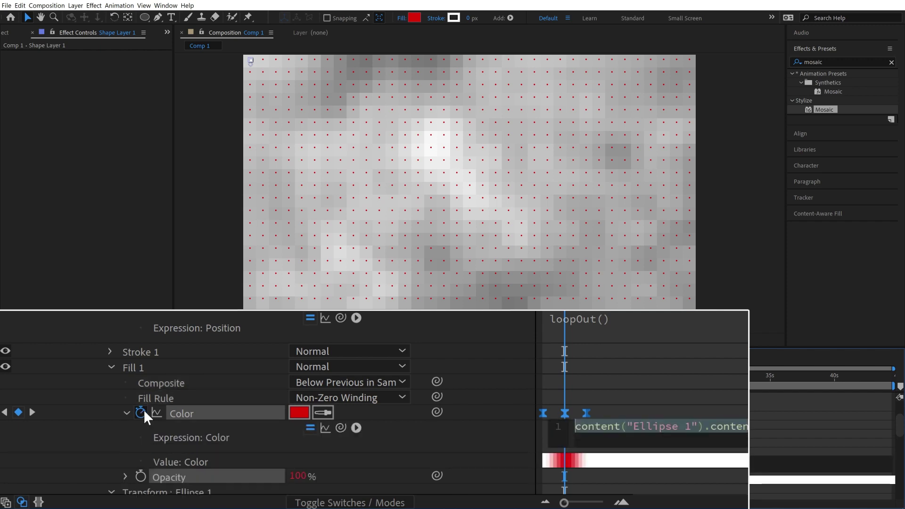
type("loo")
key("Down")
key("Down")
key("Down")
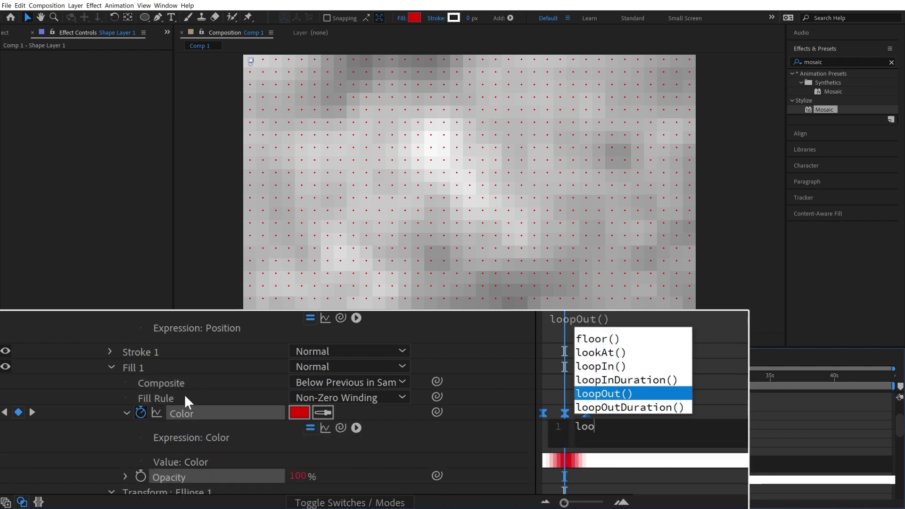
key("Return")
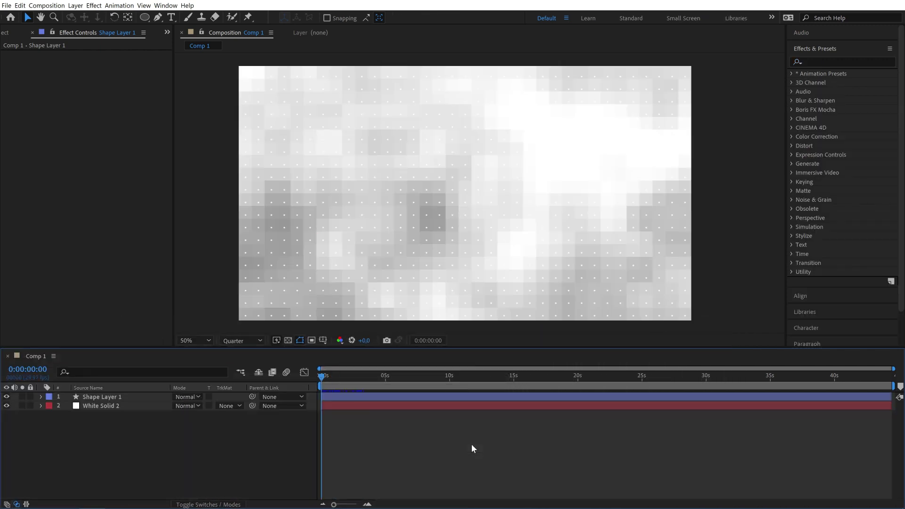
Apply Time Displacement to Shape Layer 1, using White Solid 2 with Effects & Masks as the displacement layer.
left_click(829, 62)
type("time dis")
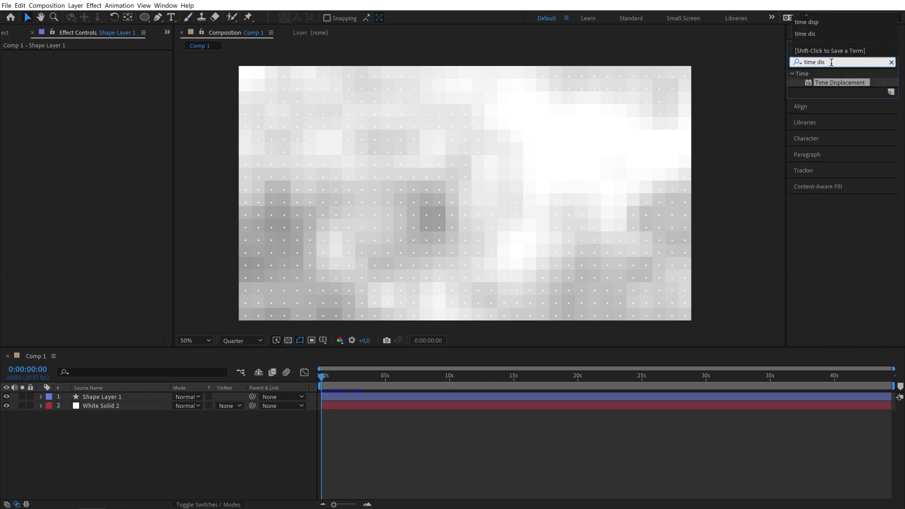
left_click_drag(841, 83, 561, 306)
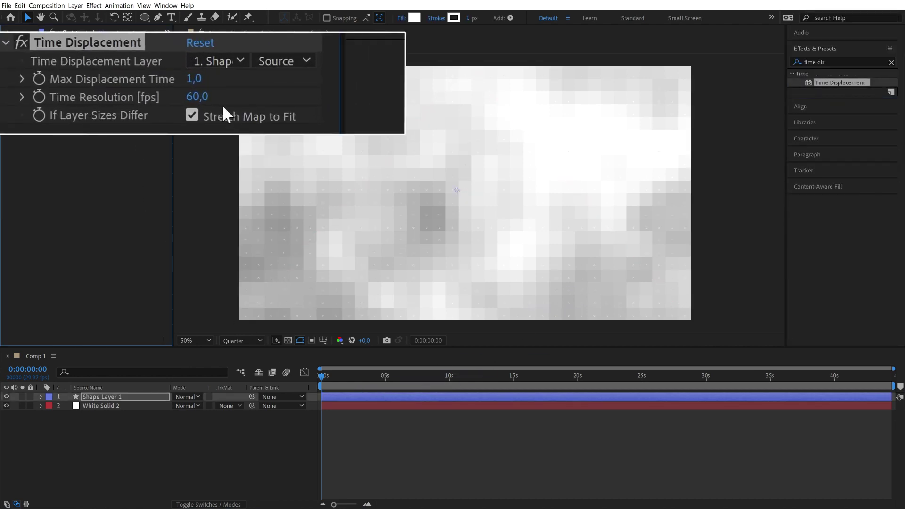
left_click(107, 64)
left_click(241, 119)
left_click(295, 62)
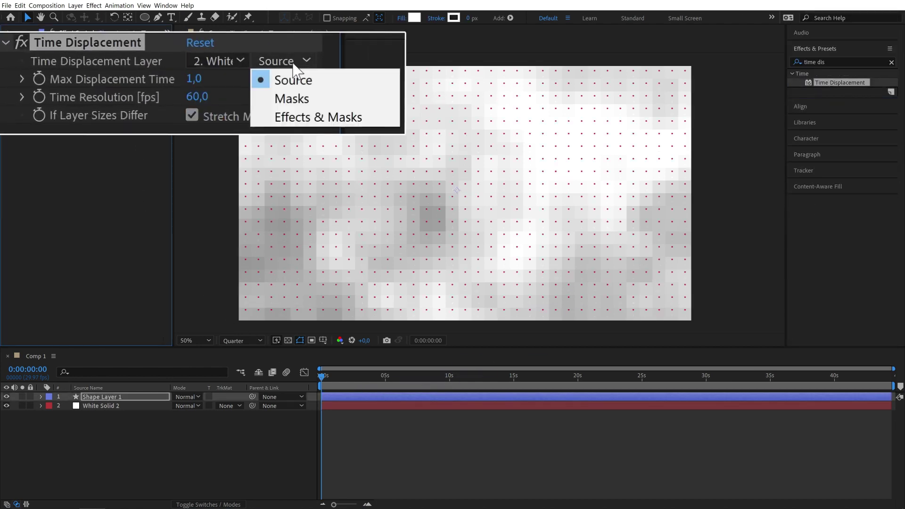
left_click(307, 117)
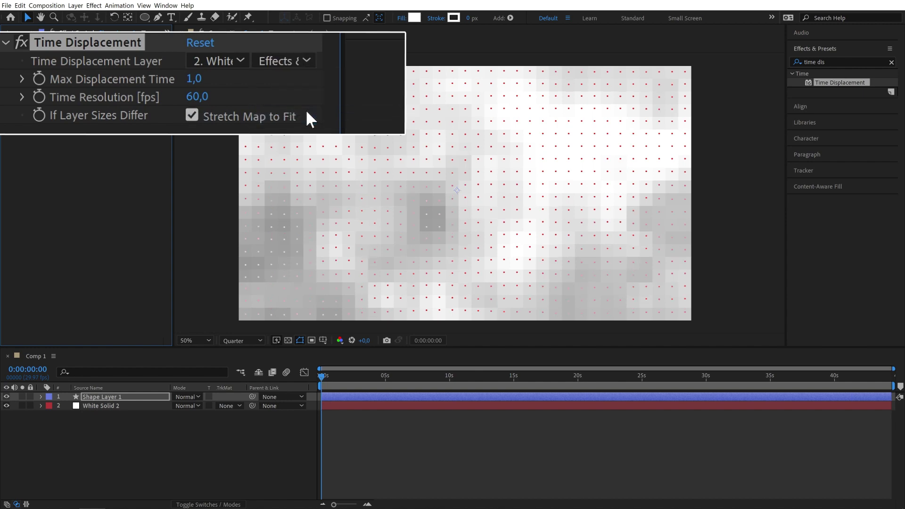
Create a dark gray solid as a background beneath all layers and hide White Solid 2.
right_click(120, 427)
mouse_move(135, 334)
left_click(262, 357)
key("Return")
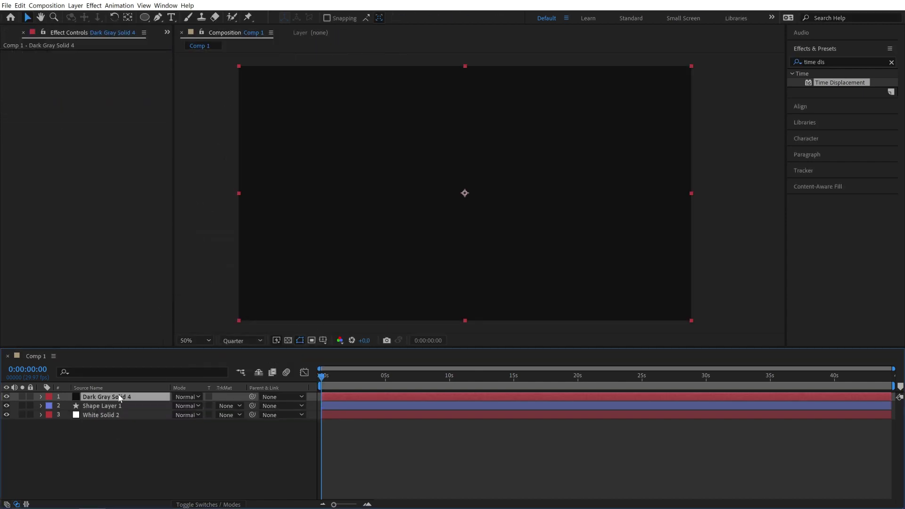
left_click_drag(119, 398, 106, 426)
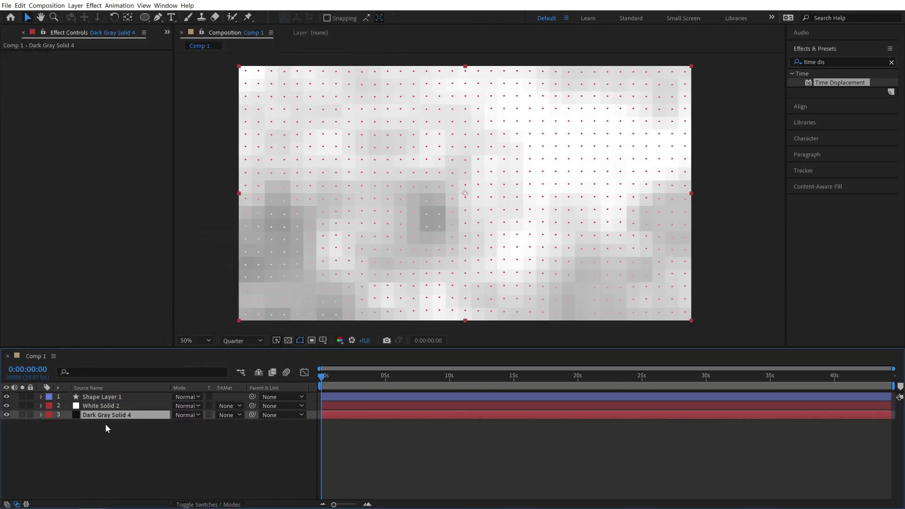
left_click(7, 406)
left_click(86, 446)
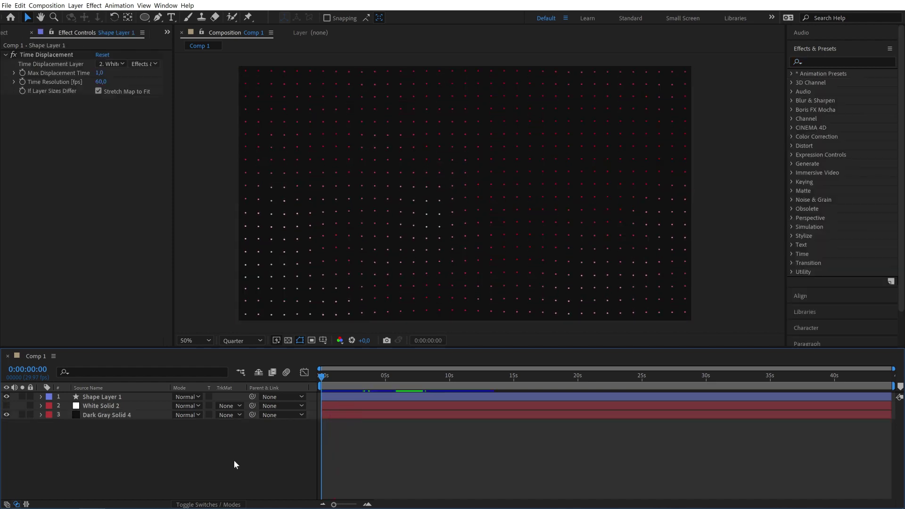
Create a second dark gray solid, 3840 x 2160 px, above all layers and apply Fractal Noise to it.
right_click(234, 460)
mouse_move(250, 366)
left_click(373, 385)
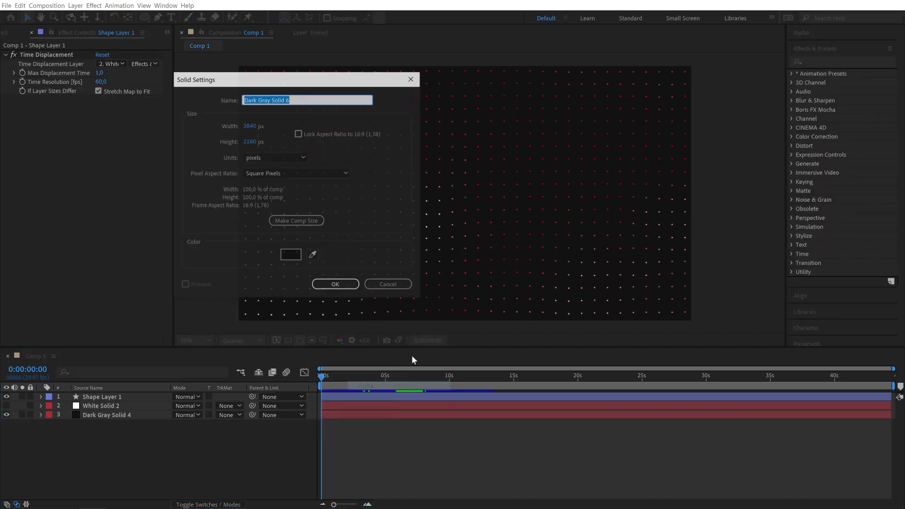
left_click(334, 284)
left_click(839, 62)
type("fracta")
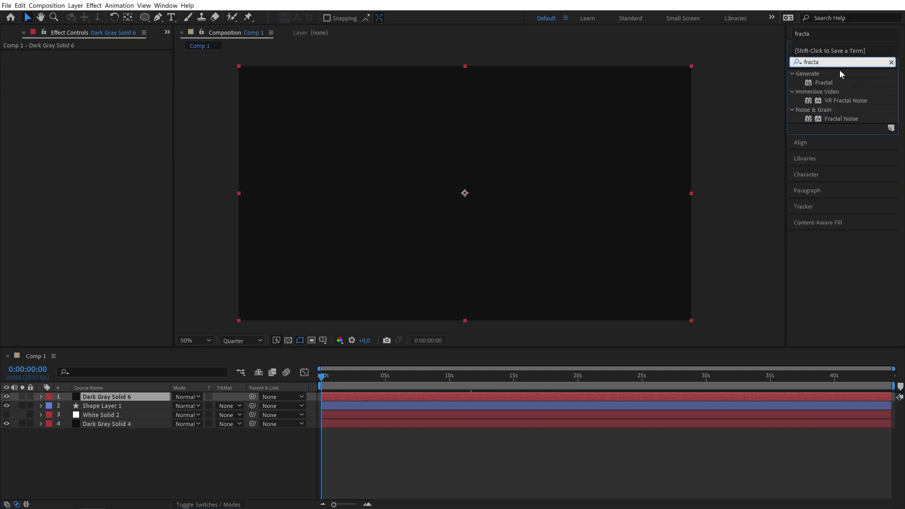
left_click_drag(842, 118, 459, 393)
Set the new Fractal Noise to the Swirly fractal type with Scale 1500 and Brightness -20.
left_click(141, 63)
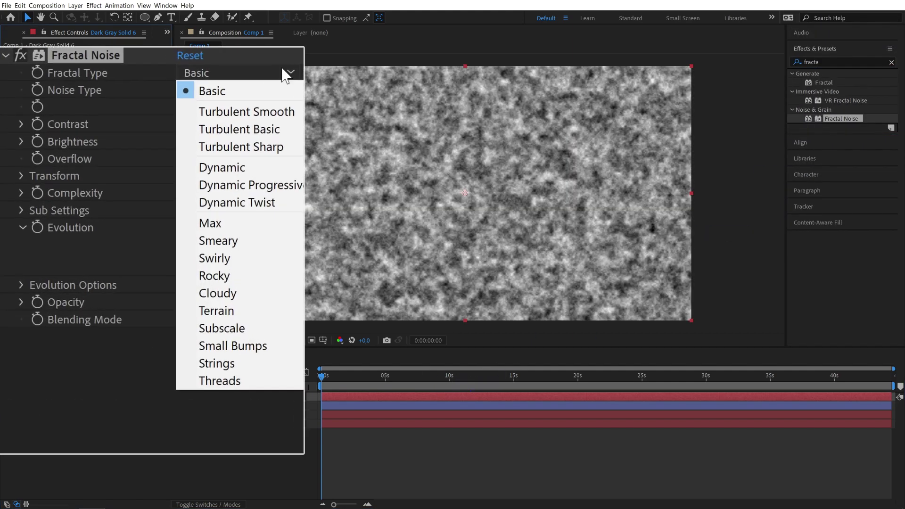
left_click(250, 270)
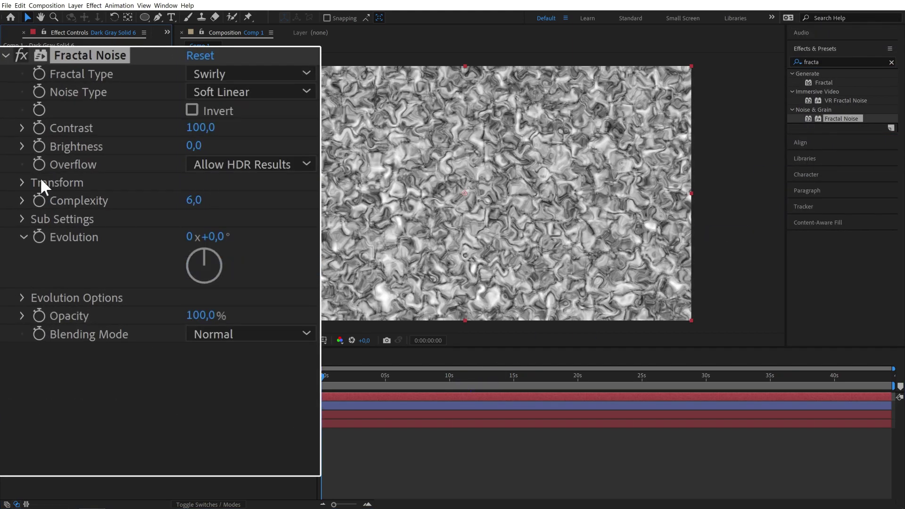
left_click(40, 182)
left_click(200, 236)
type("1500")
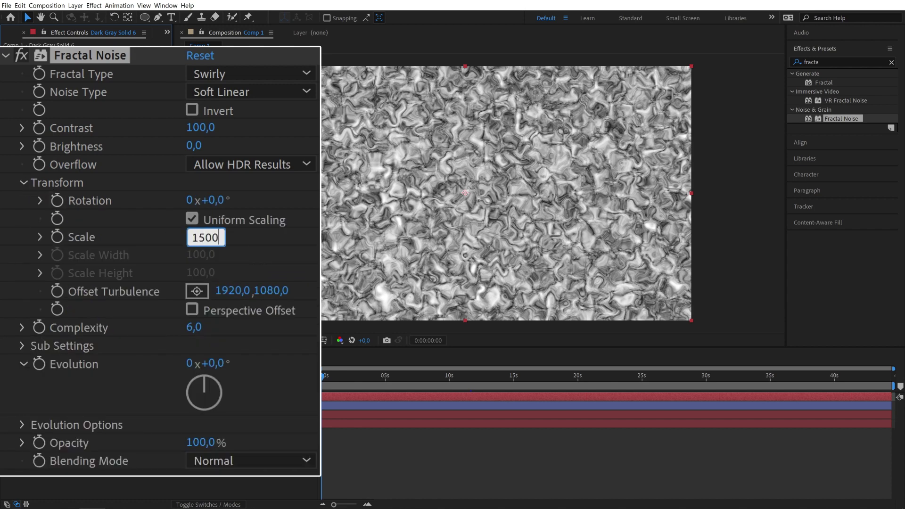
key("Return")
left_click(194, 146)
type("-20")
key("Return")
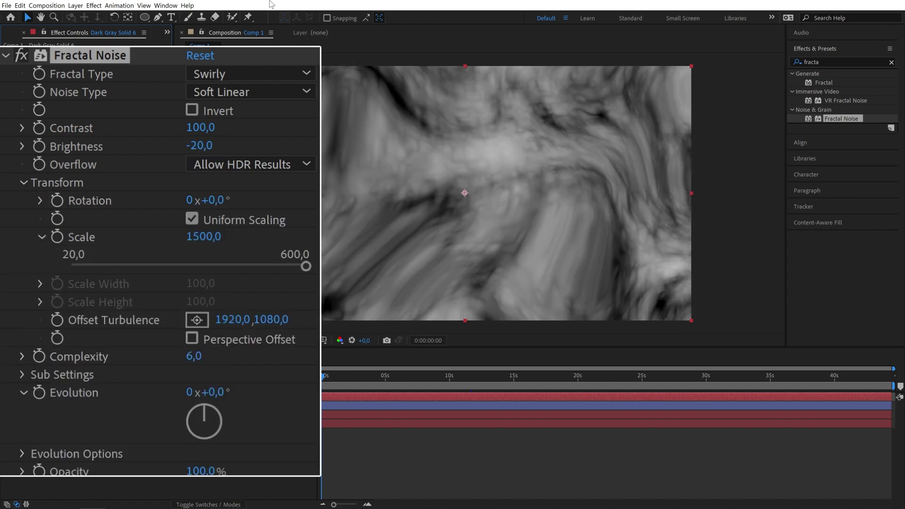
Add Gaussian Blur with Blurriness 200 and repeated edge pixels, and keyframe Fractal Noise Evolution from 0 to 30 revolutions across the composition.
left_click(820, 62)
type("blur")
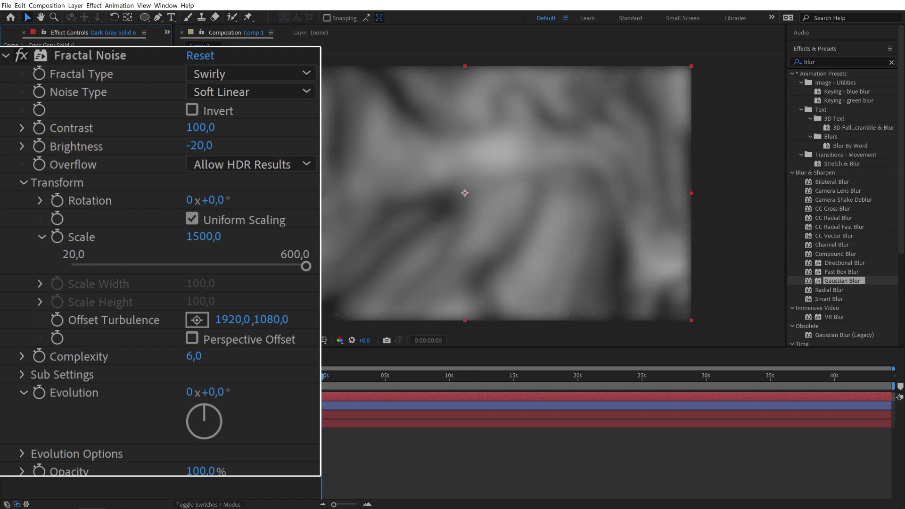
left_click(40, 392)
key("End")
left_click(190, 392)
type("30")
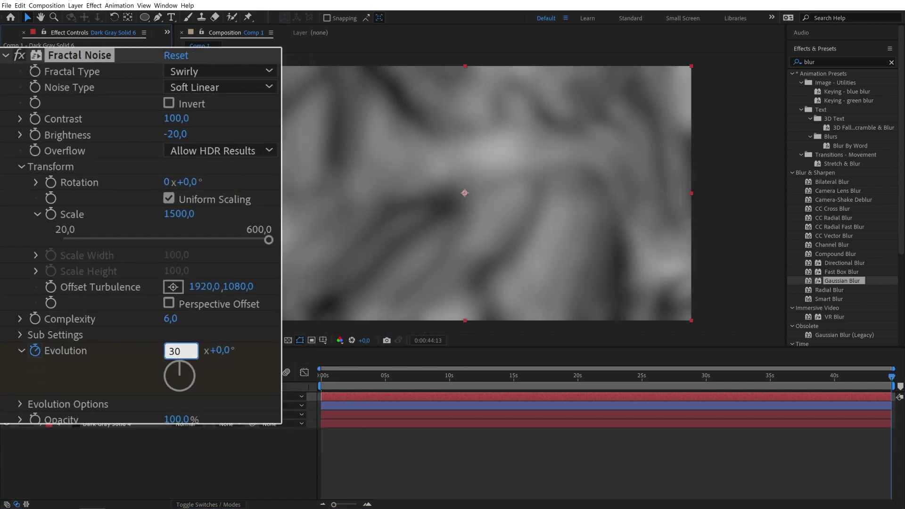
key("Return")
Set Shape Layer 1's track matte to Luma Matte using Dark Gray Solid 6, and return to the composition's start.
left_click(230, 406)
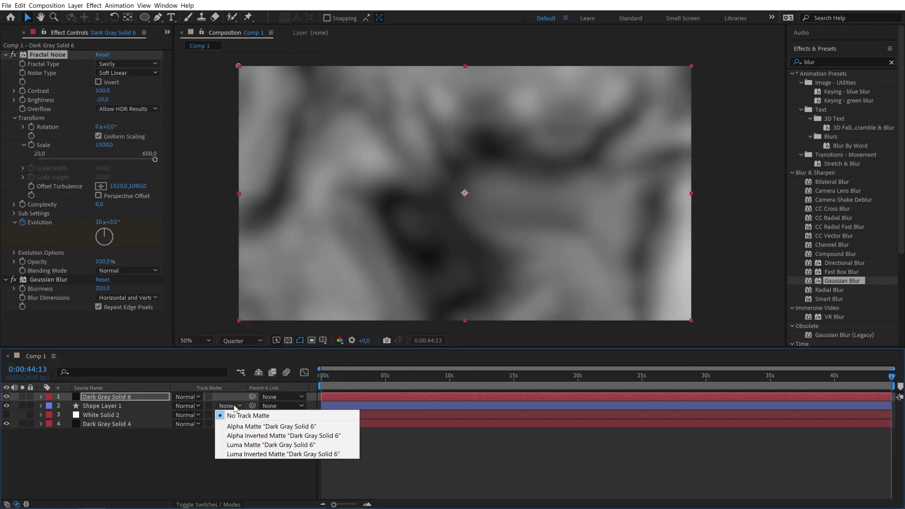
left_click(286, 445)
key("Home")
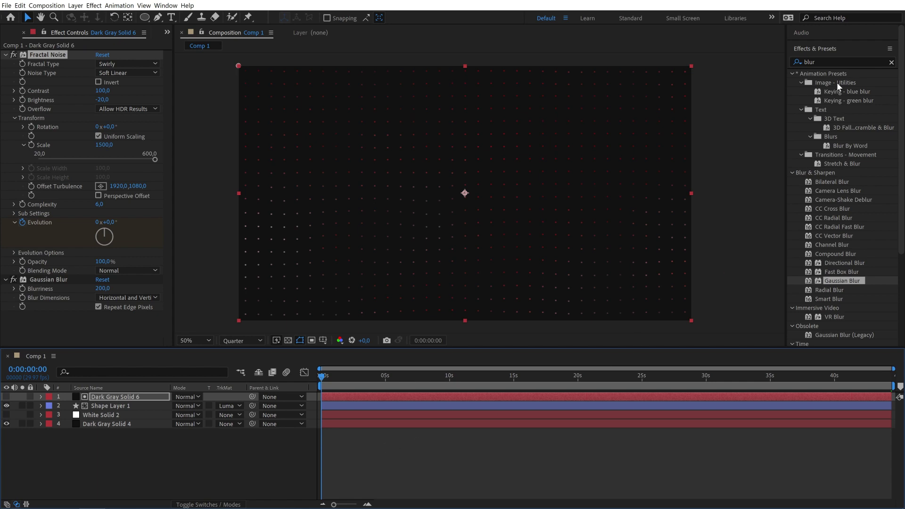
Apply Noise Alpha to the background layer Dark Gray Solid 4 with an Amount of 15%.
left_click(830, 63)
type("noi")
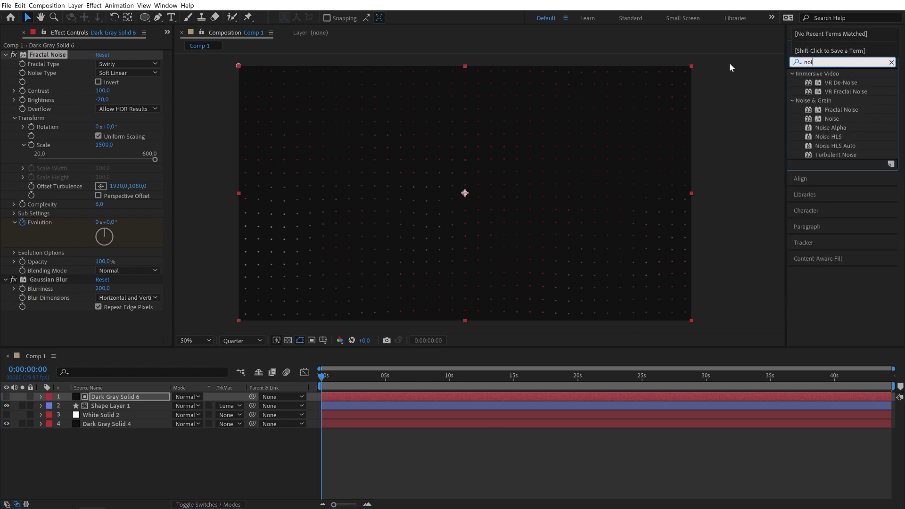
type("se al")
left_click_drag(831, 83, 118, 424)
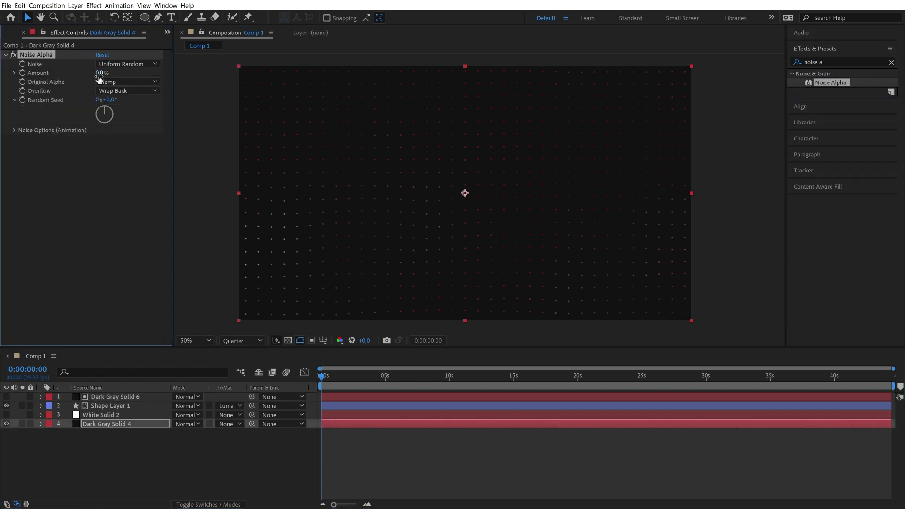
type("15")
left_click(203, 452)
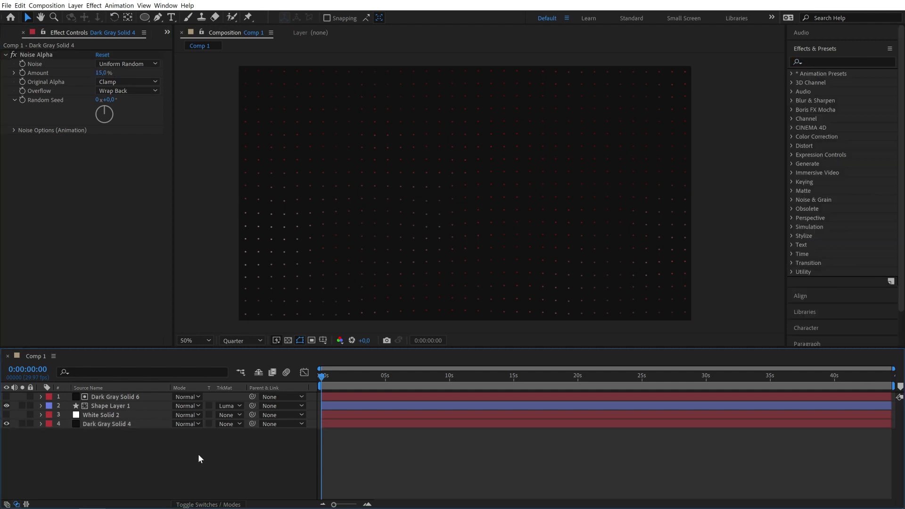
Add an adjustment layer on top and apply Tritone with bright blue Highlights and dark teal Midtones.
right_click(198, 454)
mouse_move(233, 361)
left_click(347, 426)
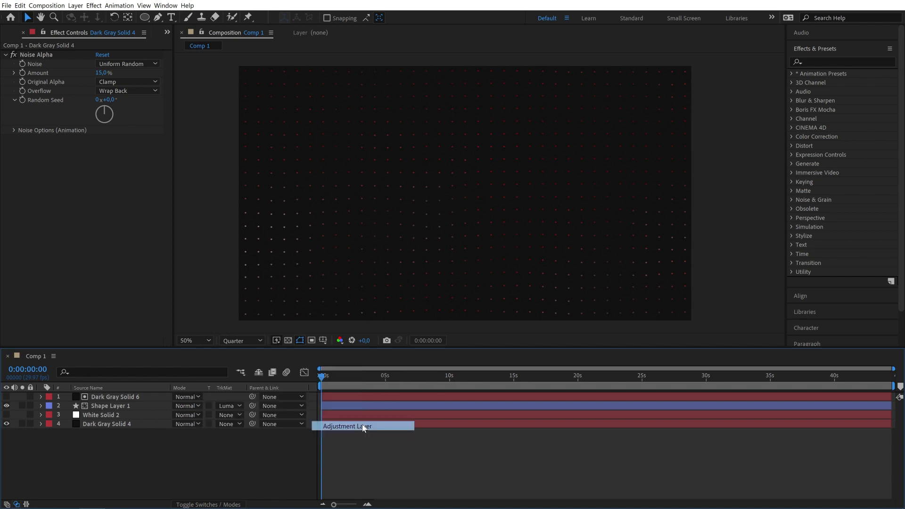
type("trito")
left_click_drag(828, 80, 426, 398)
left_click(101, 64)
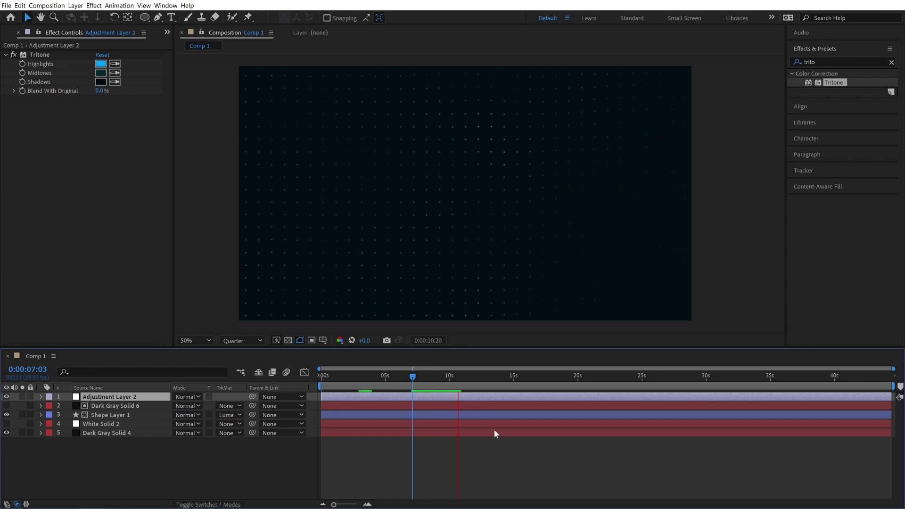
Apply Levels to the adjustment layer and set its Gamma to 0.78.
left_click(821, 62)
key("BackSpace")
key("BackSpace")
key("BackSpace")
key("BackSpace")
key("BackSpace")
type("level")
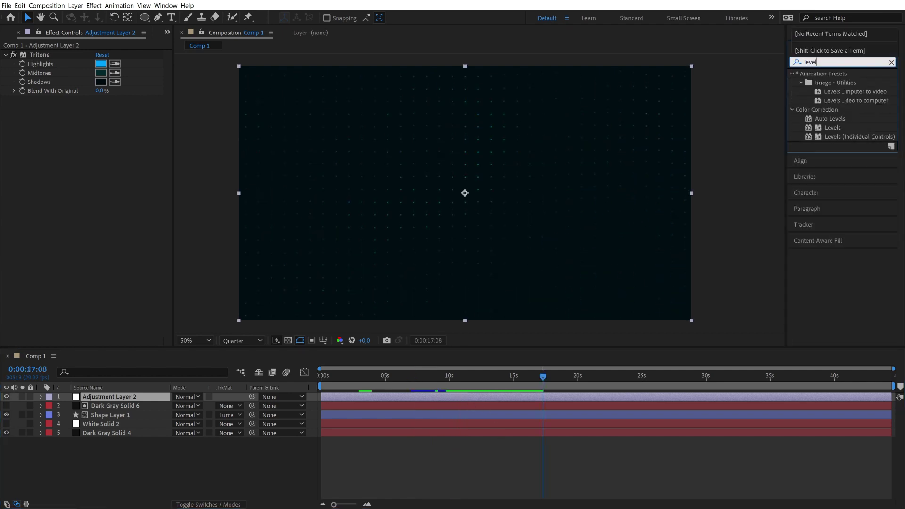
left_click_drag(813, 126, 539, 395)
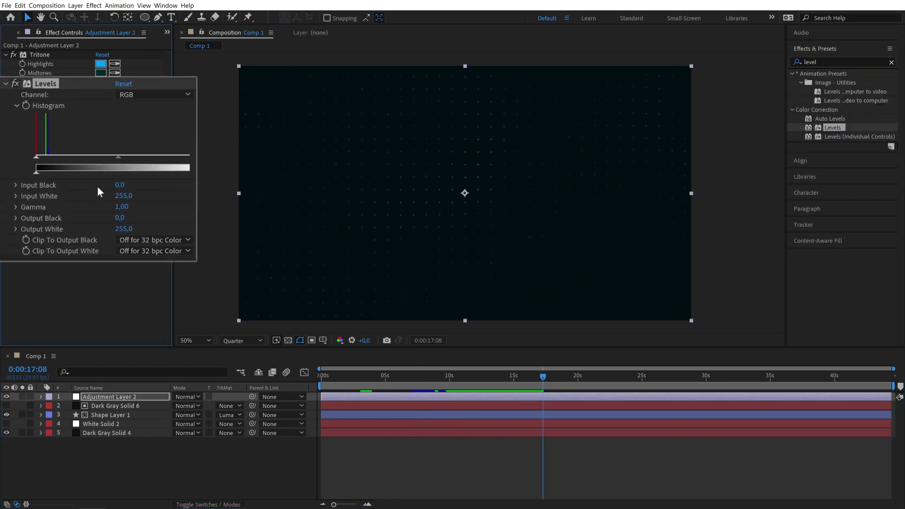
left_click_drag(188, 145, 213, 145)
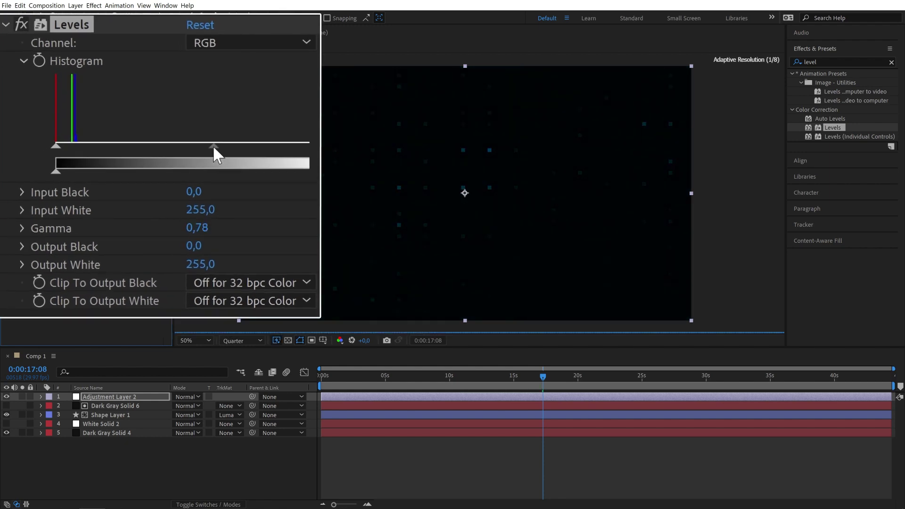